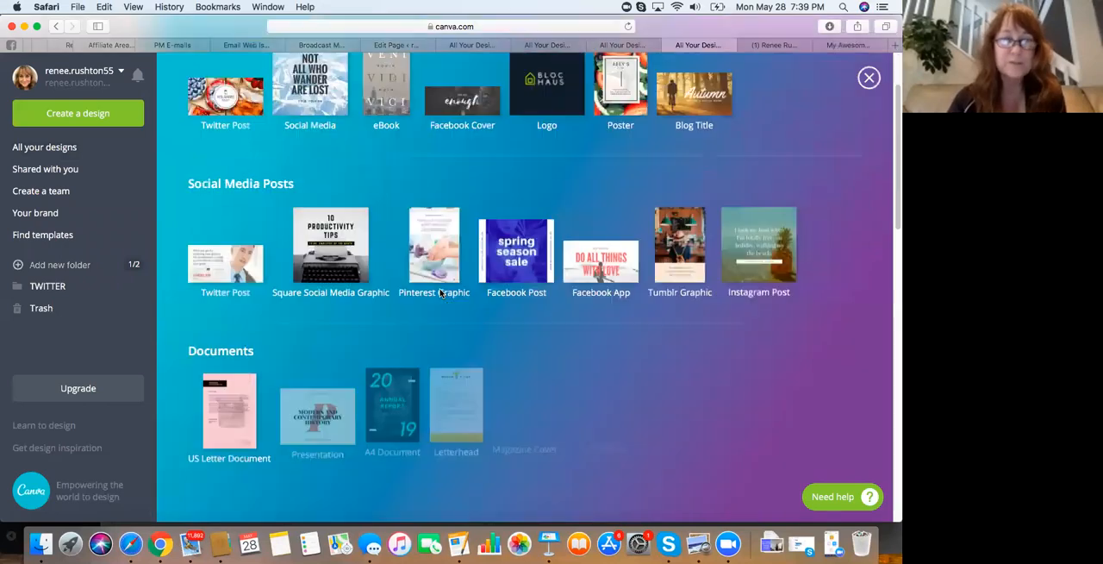
Find the YouTube Thumbnail design type under Social Media & Email Headers and create a blank design from it
{"action": "scroll", "coordinate": [439, 294], "scroll_direction": "down", "scroll_amount": 8}
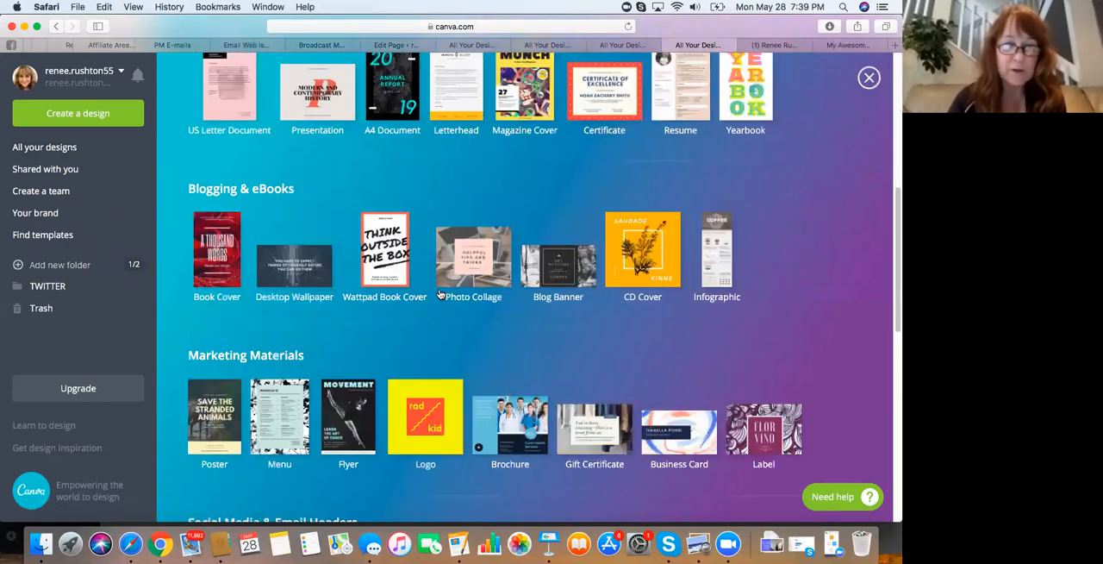
{"action": "scroll", "coordinate": [440, 294], "scroll_direction": "down", "scroll_amount": 3}
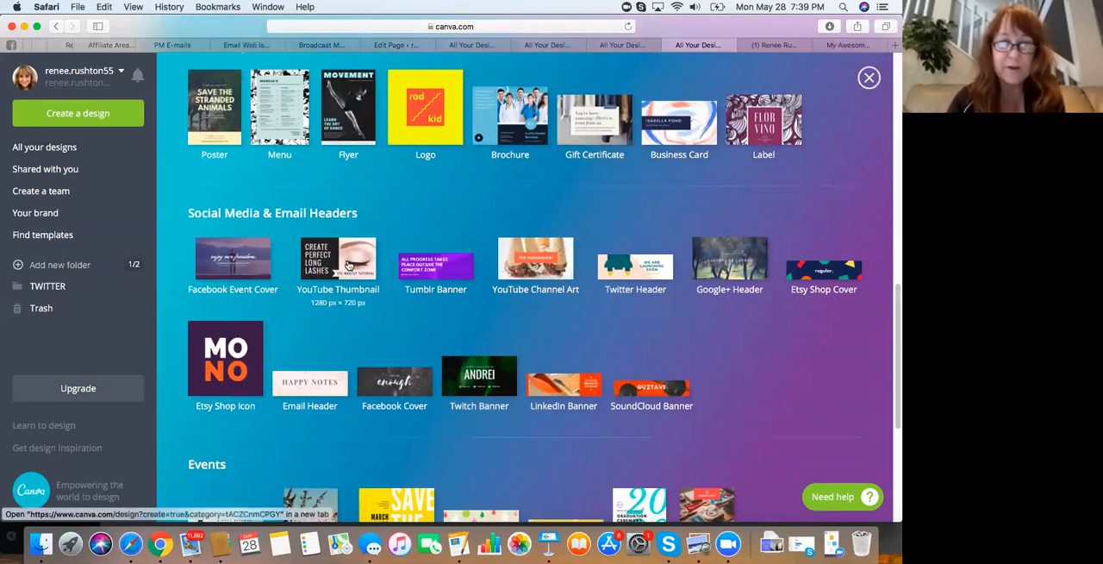
{"action": "left_click", "coordinate": [346, 262]}
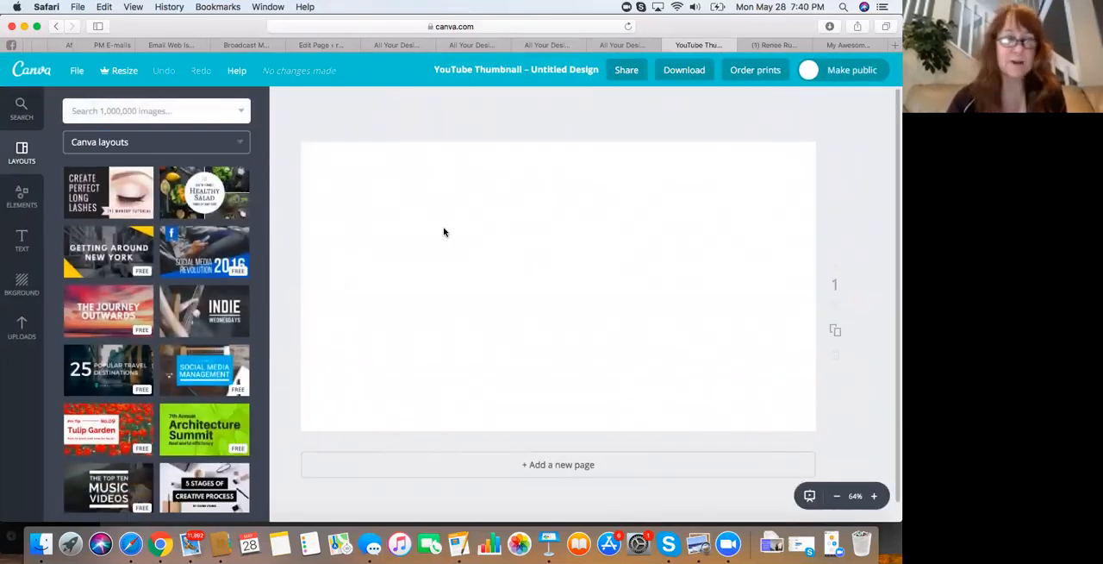
Apply the free bright pink background with the interlocking circle pattern to the thumbnail
{"action": "left_click", "coordinate": [22, 284]}
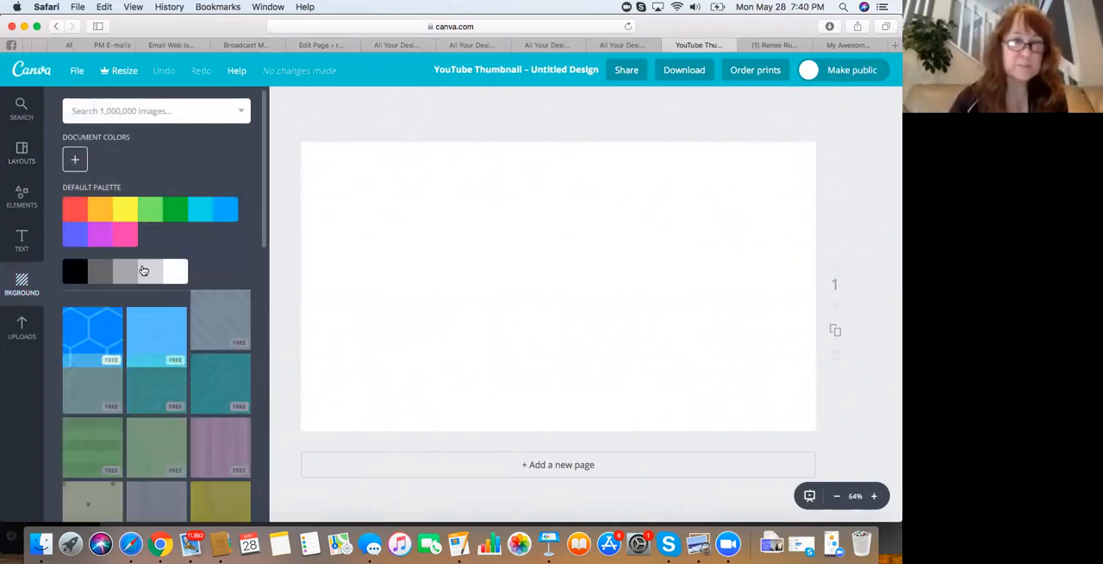
{"action": "scroll", "coordinate": [159, 302], "scroll_direction": "down", "scroll_amount": 10}
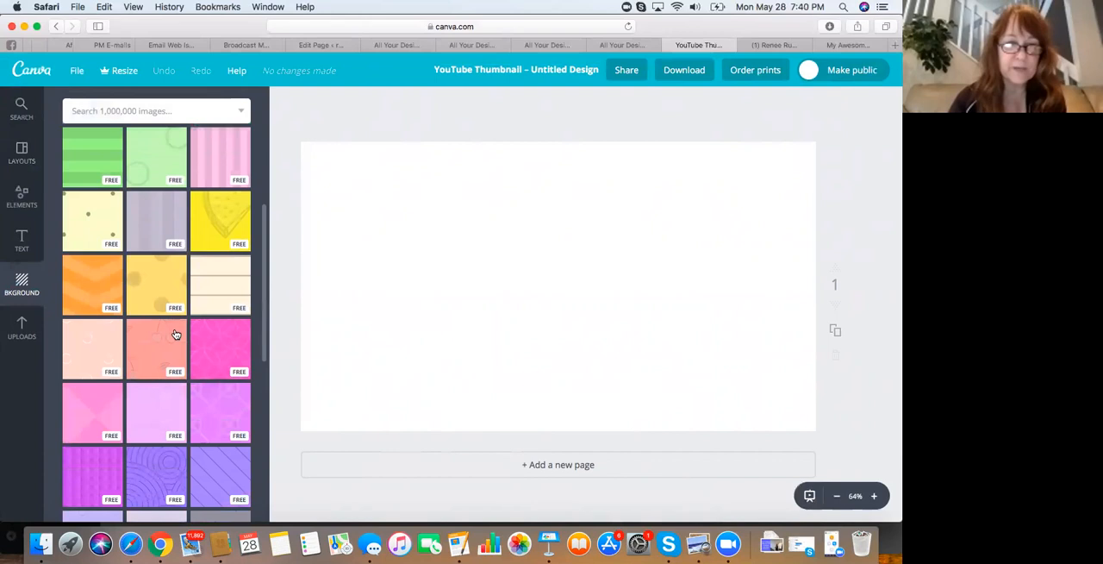
{"action": "scroll", "coordinate": [199, 333], "scroll_direction": "down", "scroll_amount": 2}
{"action": "left_click", "coordinate": [222, 330]}
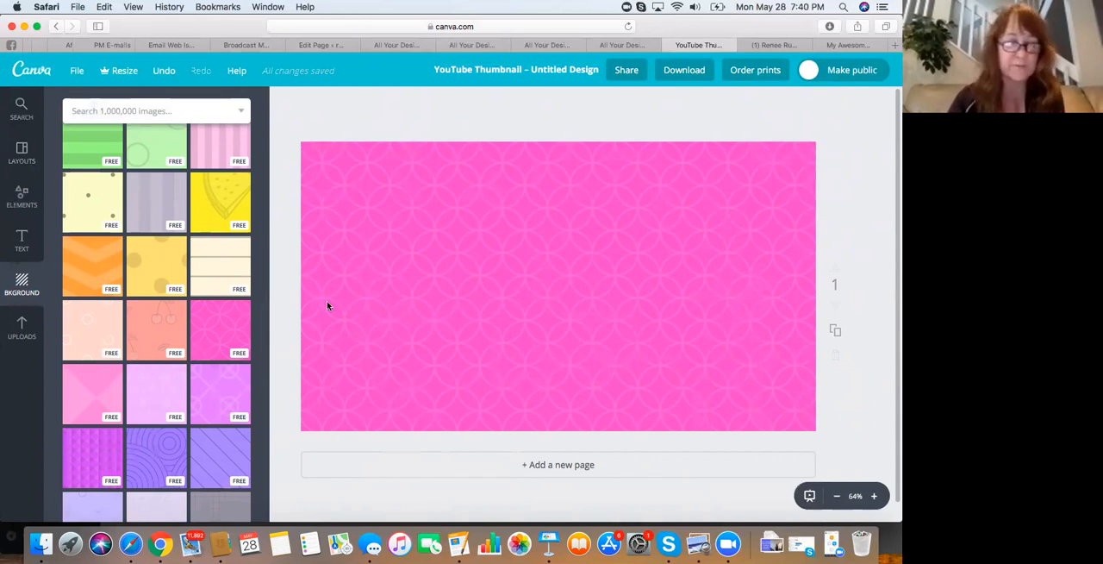
Place the already uploaded brick-wall portrait with the dark red top on the design, enlarged to cover the right half
{"action": "left_click", "coordinate": [23, 325]}
{"action": "scroll", "coordinate": [125, 336], "scroll_direction": "down", "scroll_amount": 1}
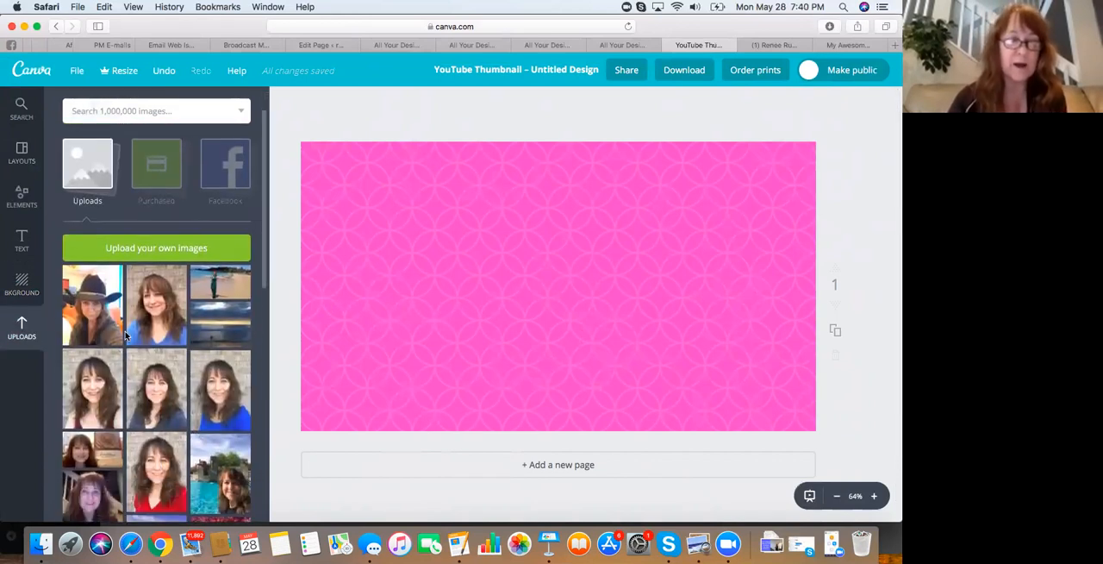
{"action": "left_click", "coordinate": [159, 249]}
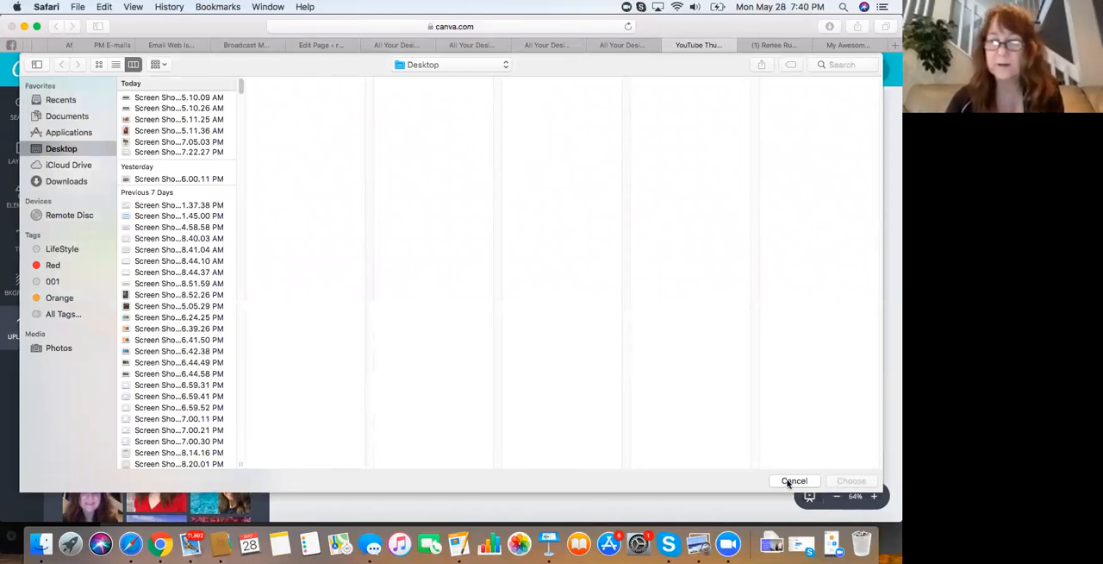
{"action": "left_click", "coordinate": [791, 481]}
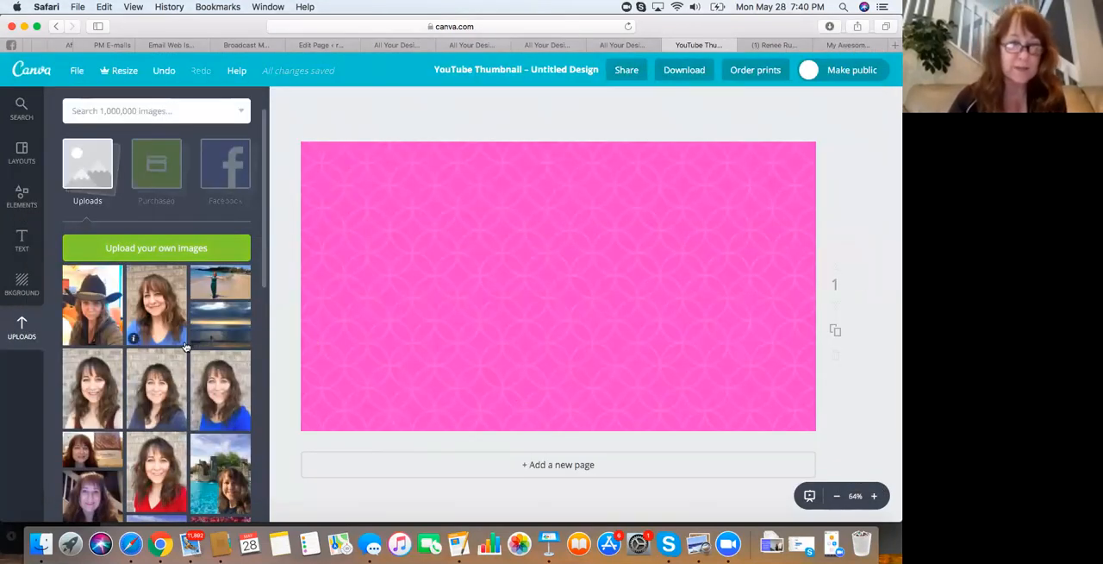
{"action": "scroll", "coordinate": [185, 346], "scroll_direction": "down", "scroll_amount": 3}
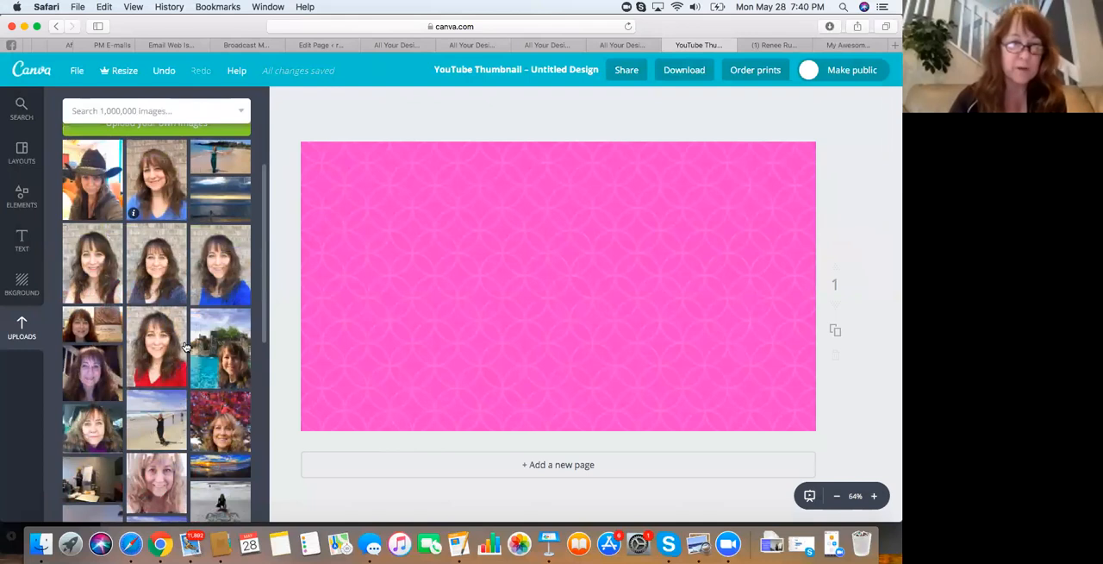
{"action": "left_click", "coordinate": [95, 263]}
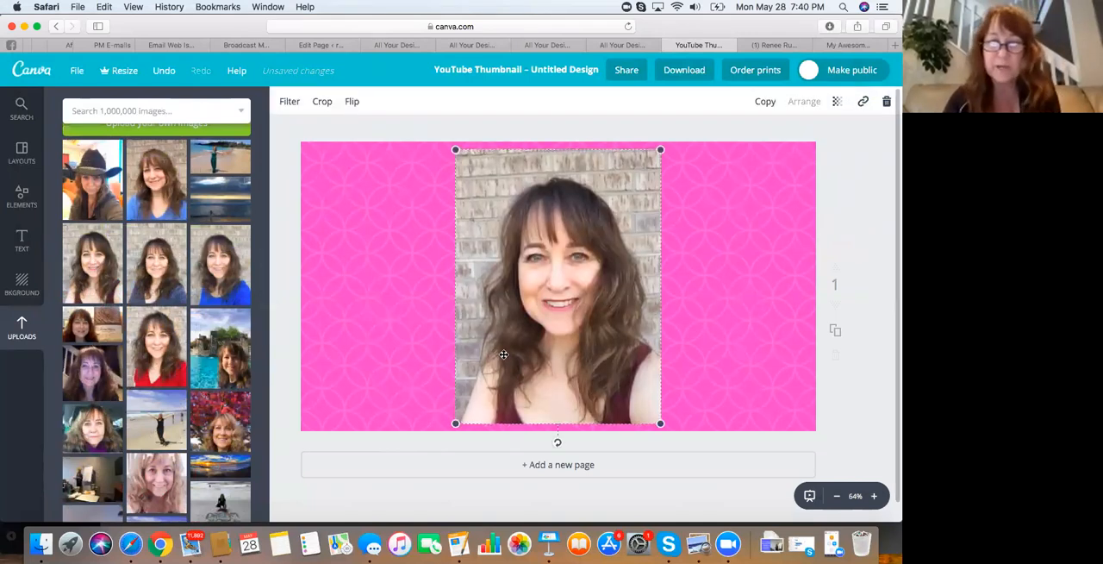
{"action": "left_click_drag", "start_coordinate": [456, 424], "coordinate": [405, 491]}
{"action": "left_click_drag", "start_coordinate": [522, 312], "coordinate": [678, 275]}
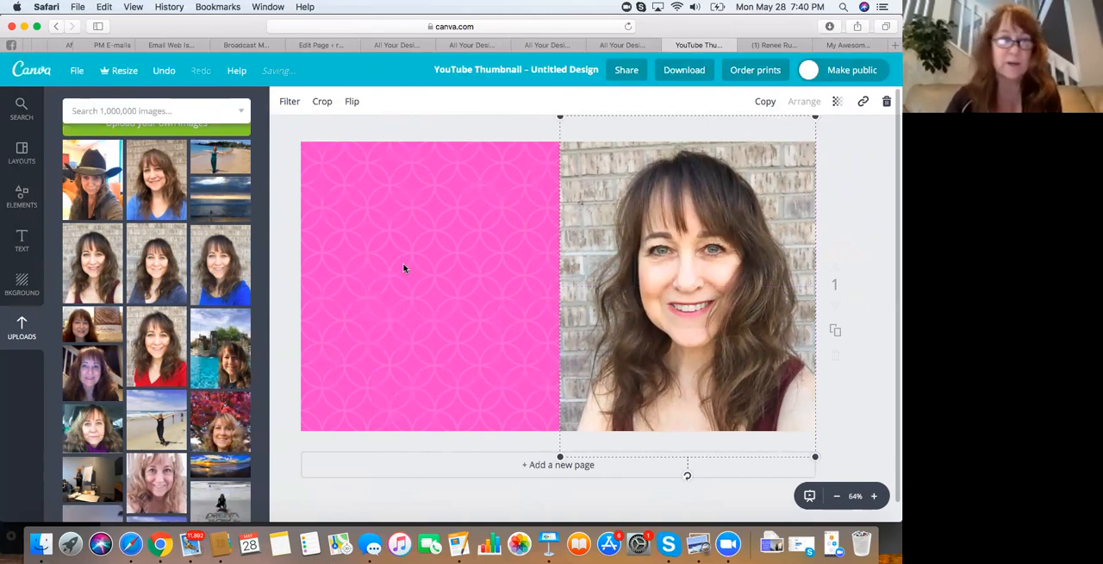
Add a heading text and place it in the upper part of the pink area beside the portrait
{"action": "left_click", "coordinate": [22, 243]}
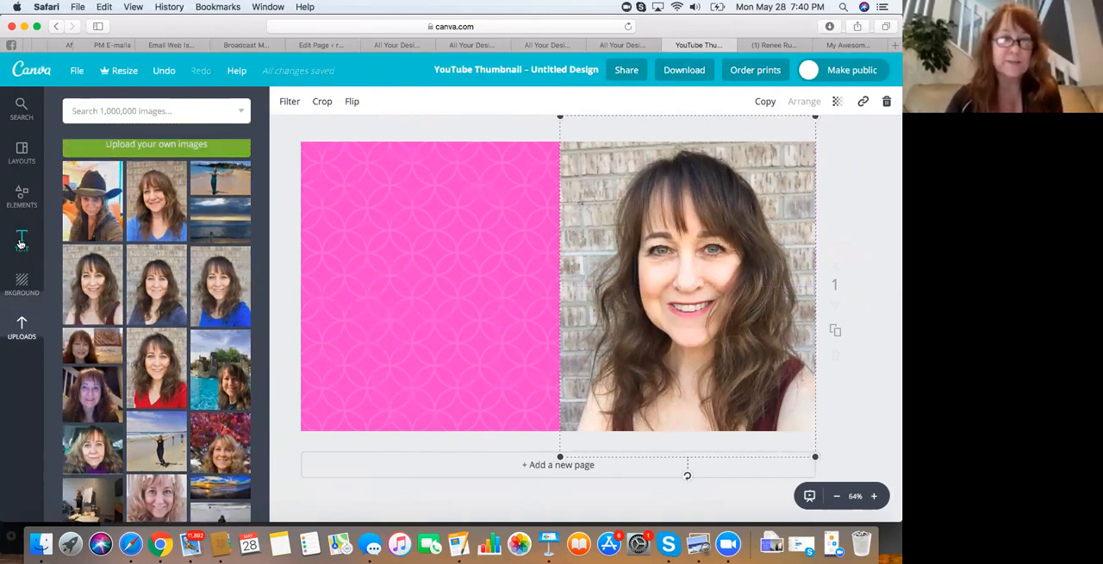
{"action": "left_click", "coordinate": [155, 181]}
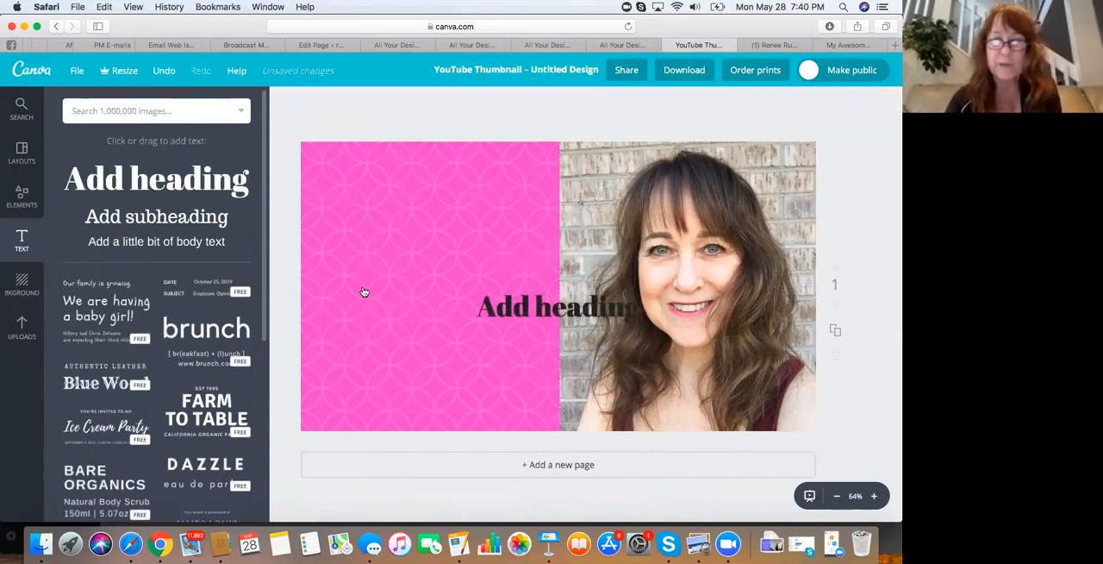
{"action": "left_click", "coordinate": [518, 312]}
{"action": "left_click", "coordinate": [515, 311]}
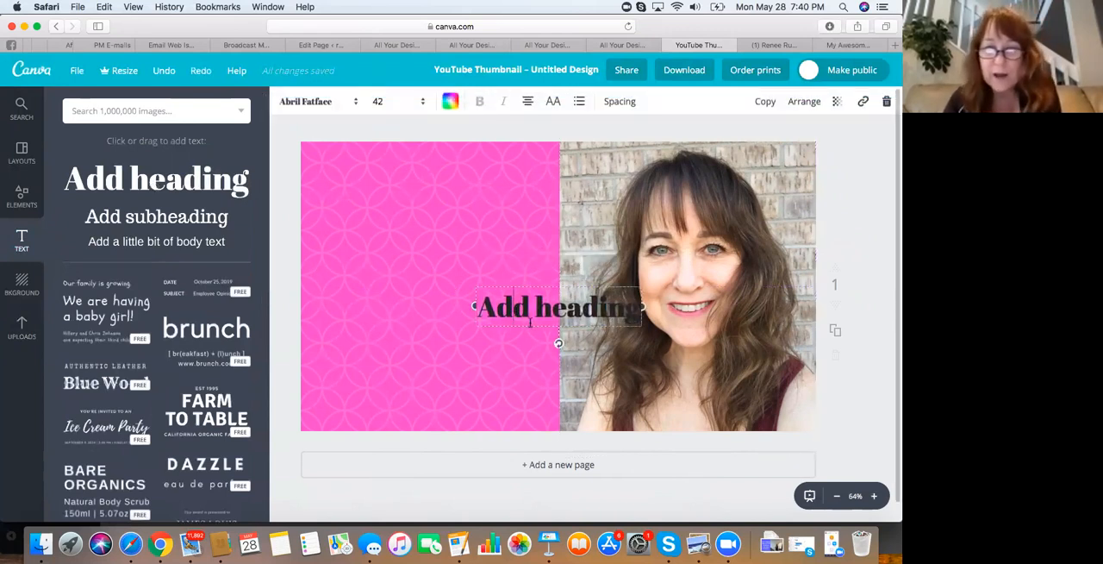
{"action": "left_click_drag", "start_coordinate": [546, 330], "coordinate": [385, 245]}
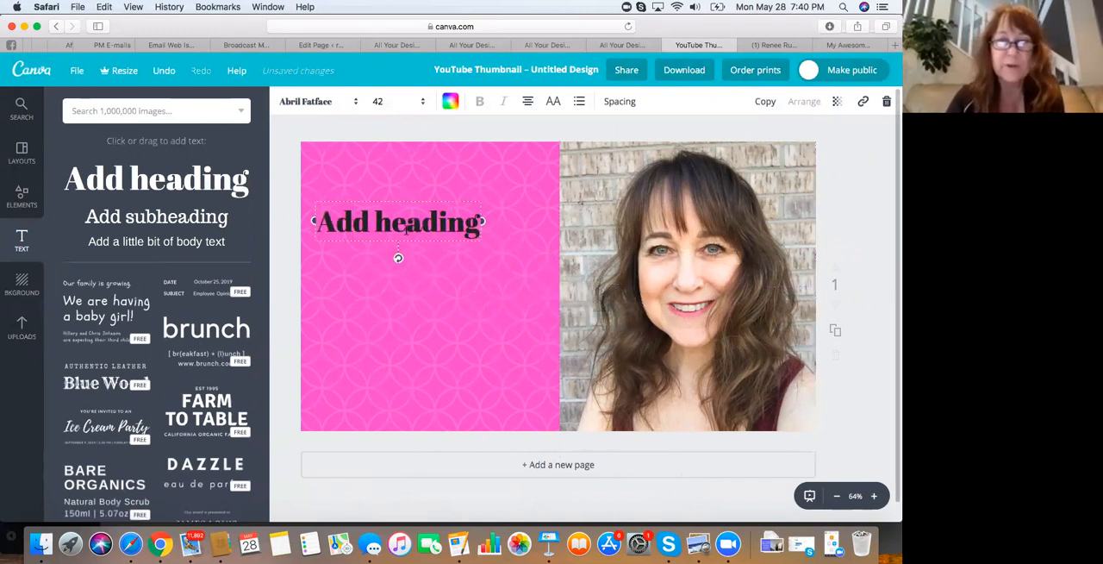
Replace the placeholder heading with "How To Add A Thumbnail To Your YouTube Video" and centre it in the pink area
{"action": "triple_click", "coordinate": [352, 224]}
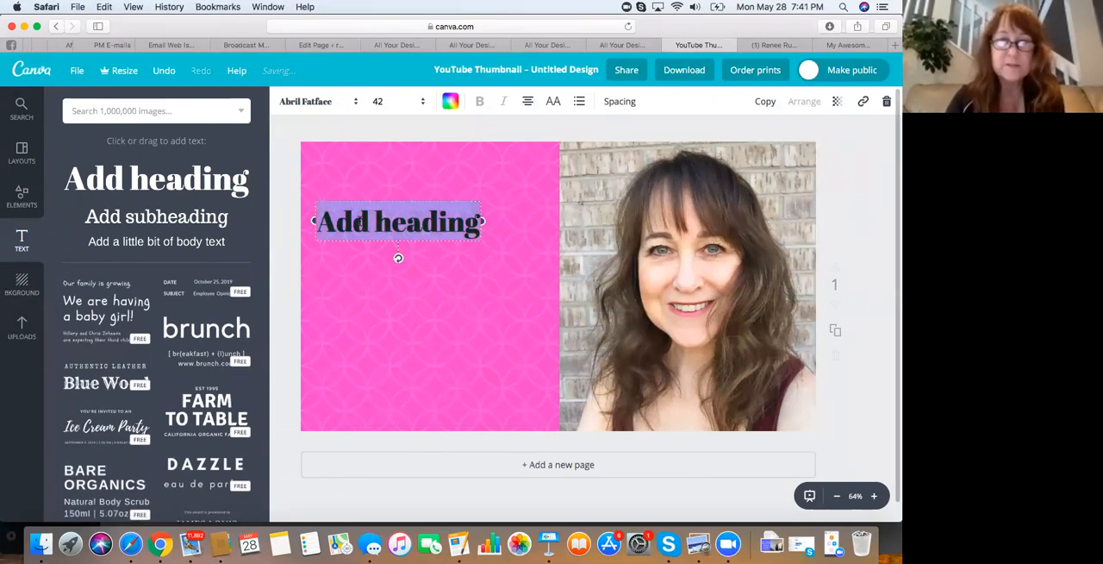
{"action": "key", "text": "BackSpace"}
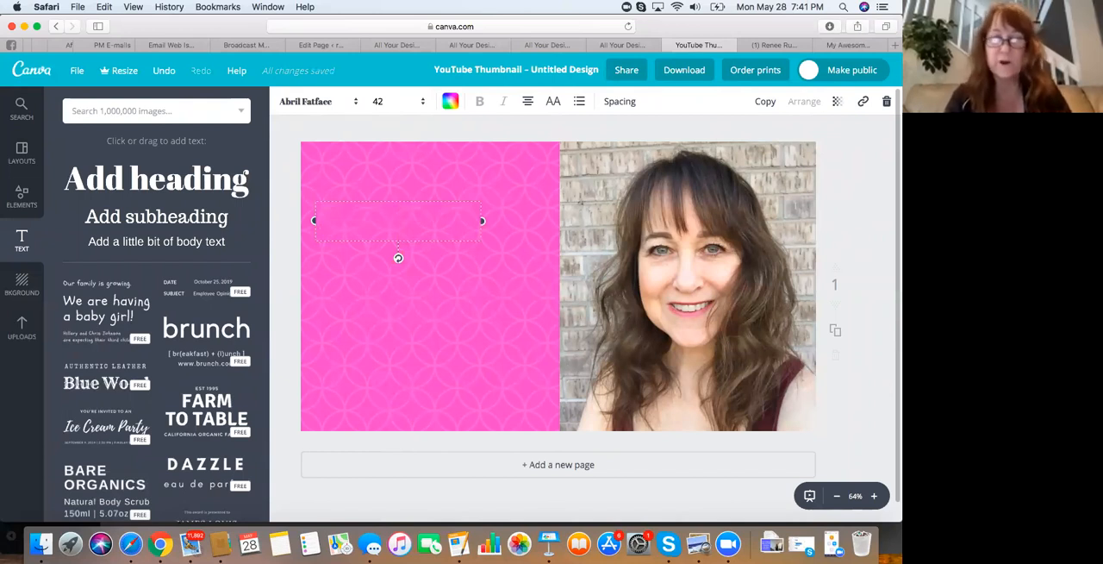
{"action": "type", "text": "How To Add A Thumbnail To Your YouTube Video"}
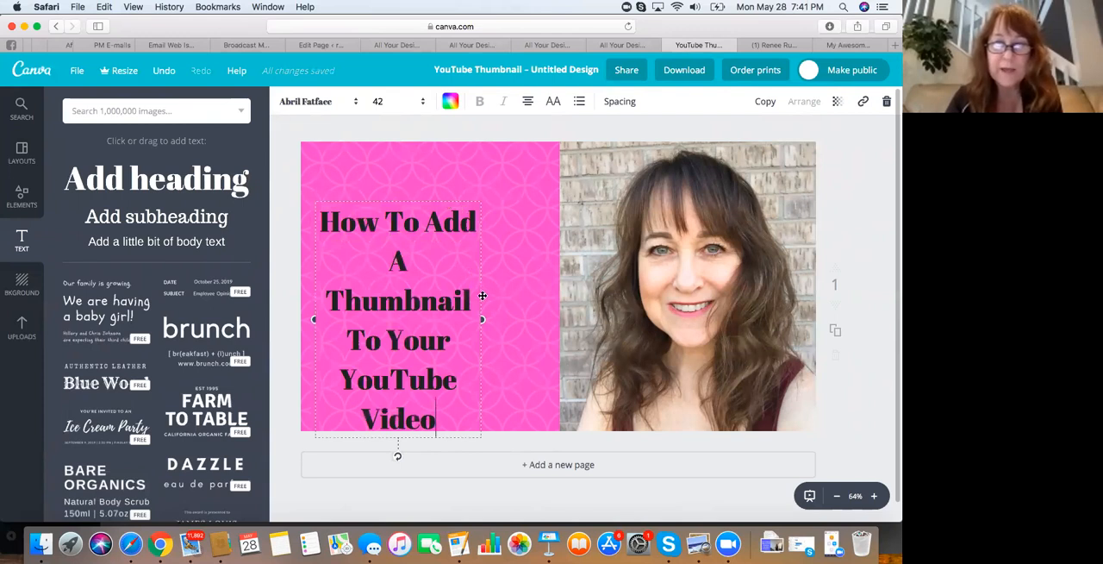
{"action": "left_click_drag", "start_coordinate": [483, 284], "coordinate": [544, 247]}
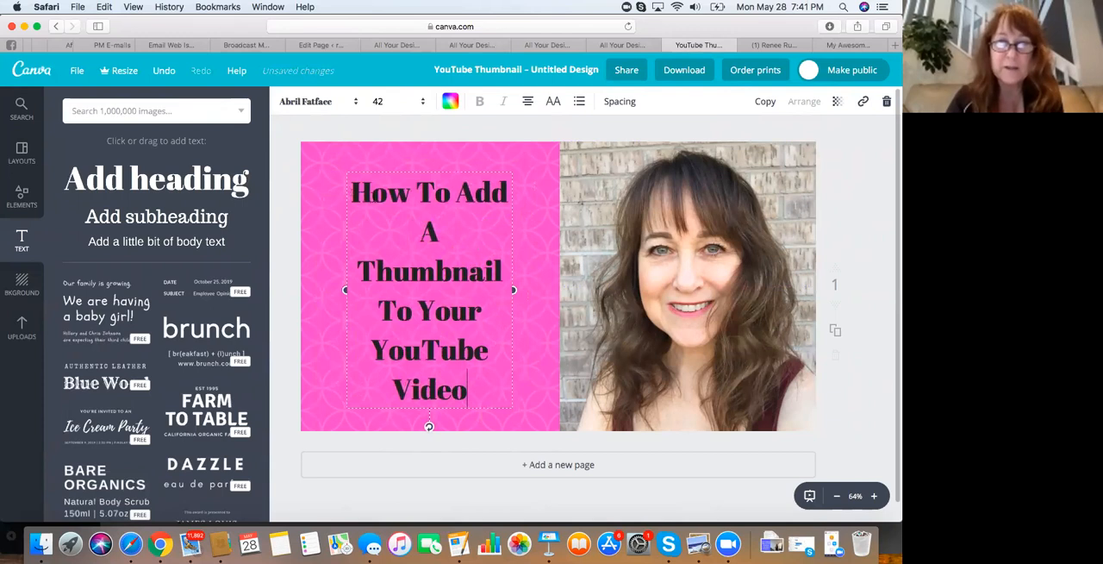
Try font size 56 on the whole heading, and settle on size 48
{"action": "double_click", "coordinate": [371, 191]}
{"action": "left_click", "coordinate": [372, 191]}
{"action": "left_click_drag", "start_coordinate": [354, 192], "coordinate": [469, 388]}
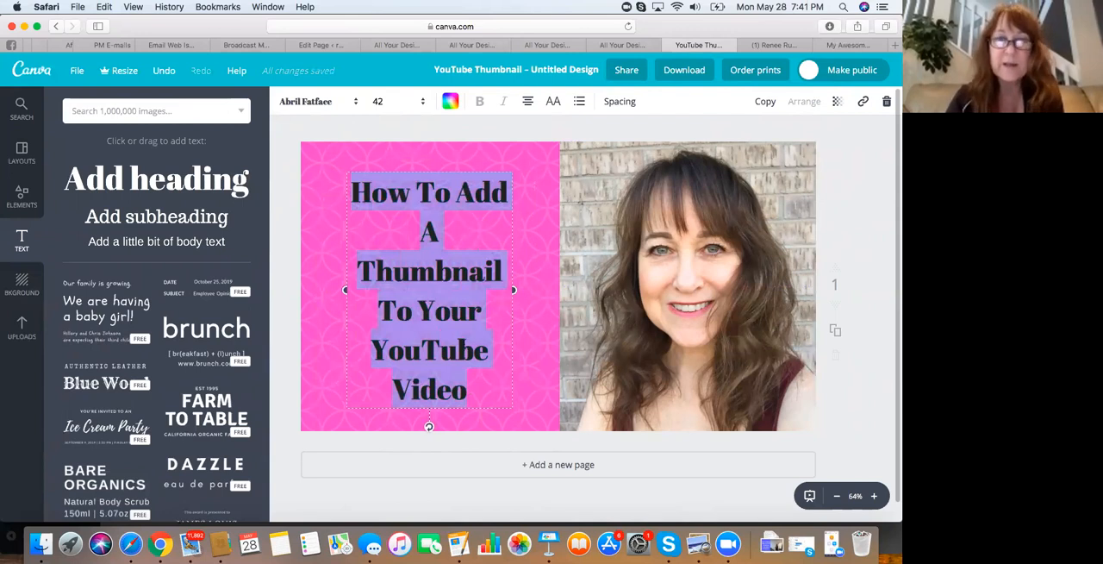
{"action": "left_click", "coordinate": [422, 107]}
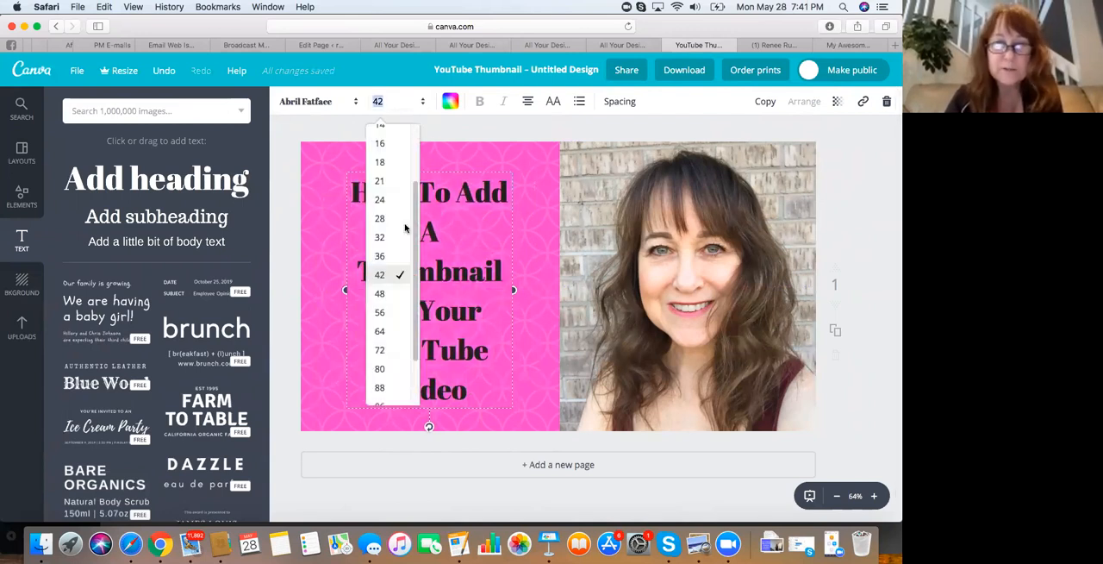
{"action": "left_click", "coordinate": [383, 316]}
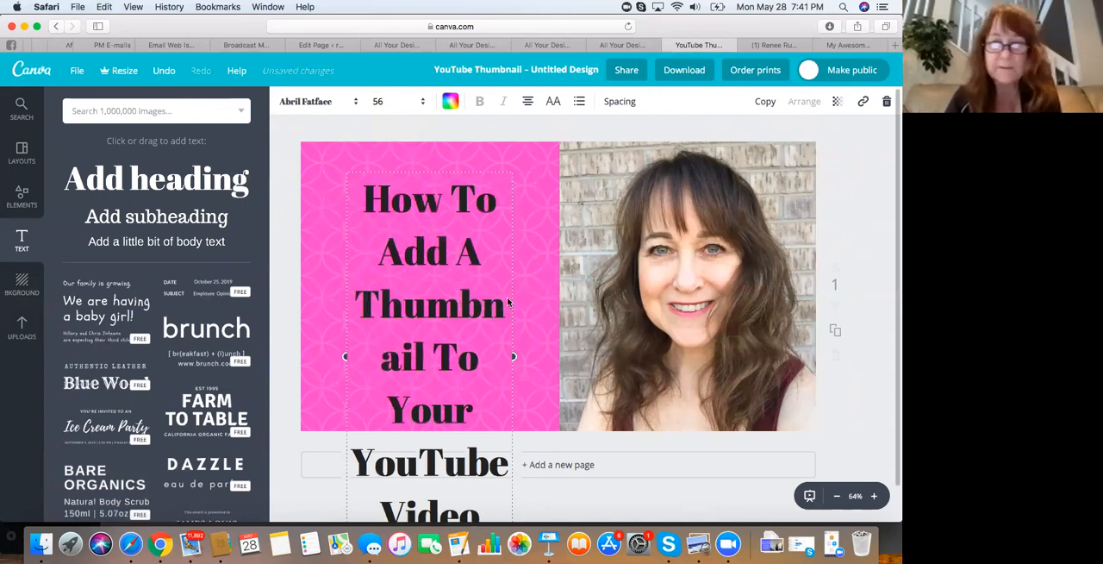
{"action": "left_click", "coordinate": [423, 105]}
{"action": "left_click", "coordinate": [379, 294]}
Move the heading up and widen its text box to the photo's edge so "Thumbnail To" fits on one line
{"action": "left_click_drag", "start_coordinate": [457, 223], "coordinate": [454, 194]}
{"action": "left_click_drag", "start_coordinate": [512, 276], "coordinate": [506, 255]}
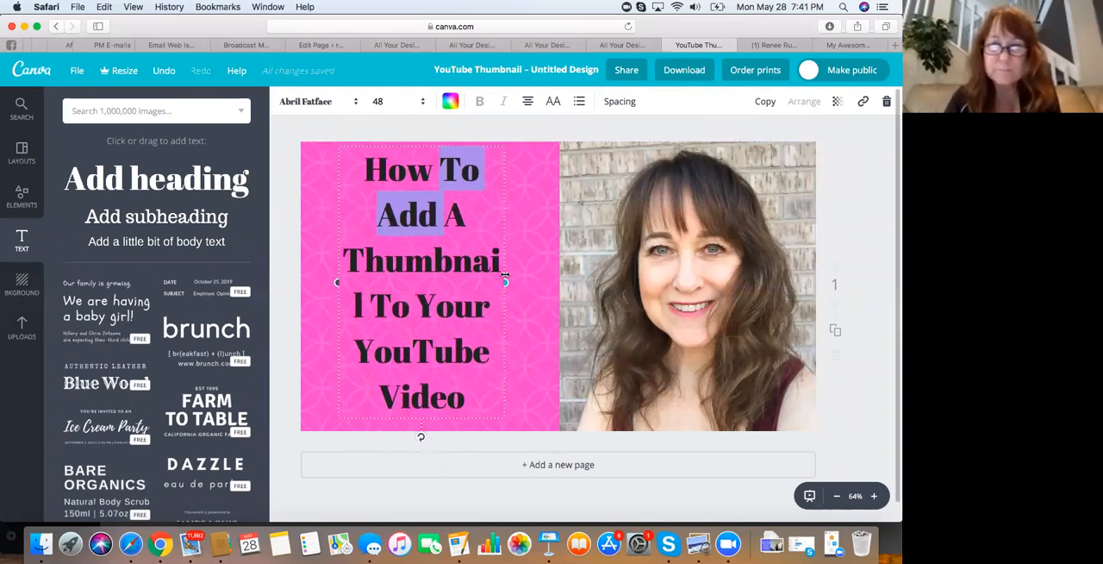
{"action": "left_click_drag", "start_coordinate": [505, 274], "coordinate": [556, 273]}
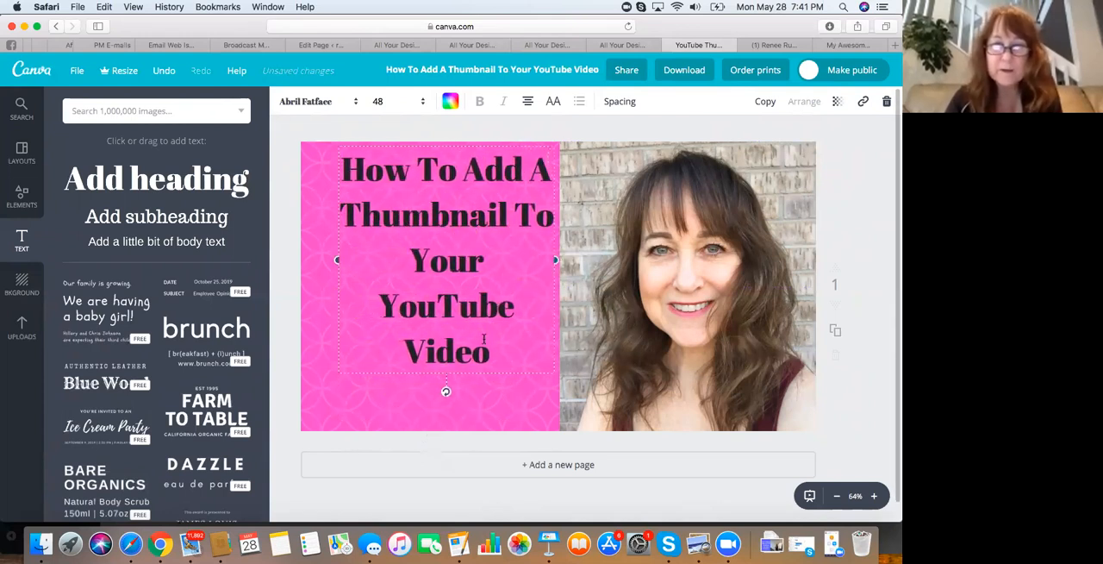
Reposition the heading text box so it sits centred within the pink area, clear of the photo
{"action": "mouse_move", "coordinate": [472, 394]}
{"action": "left_mouse_down"}
{"action": "mouse_move", "coordinate": [461, 411]}
{"action": "mouse_move", "coordinate": [472, 418]}
{"action": "mouse_move", "coordinate": [472, 396]}
{"action": "left_mouse_up"}
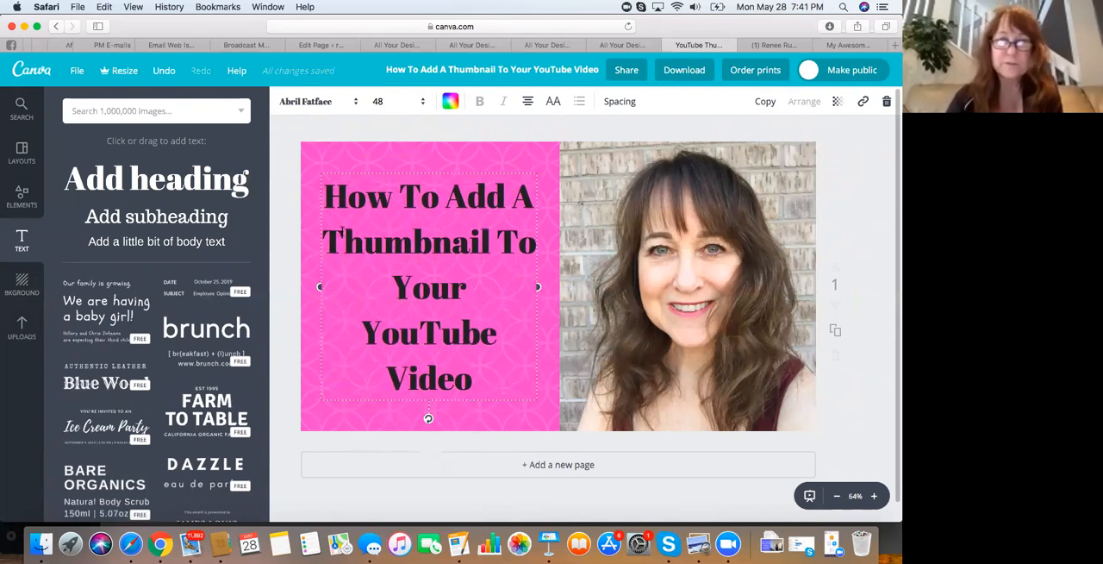
{"action": "left_click_drag", "start_coordinate": [334, 197], "coordinate": [394, 216]}
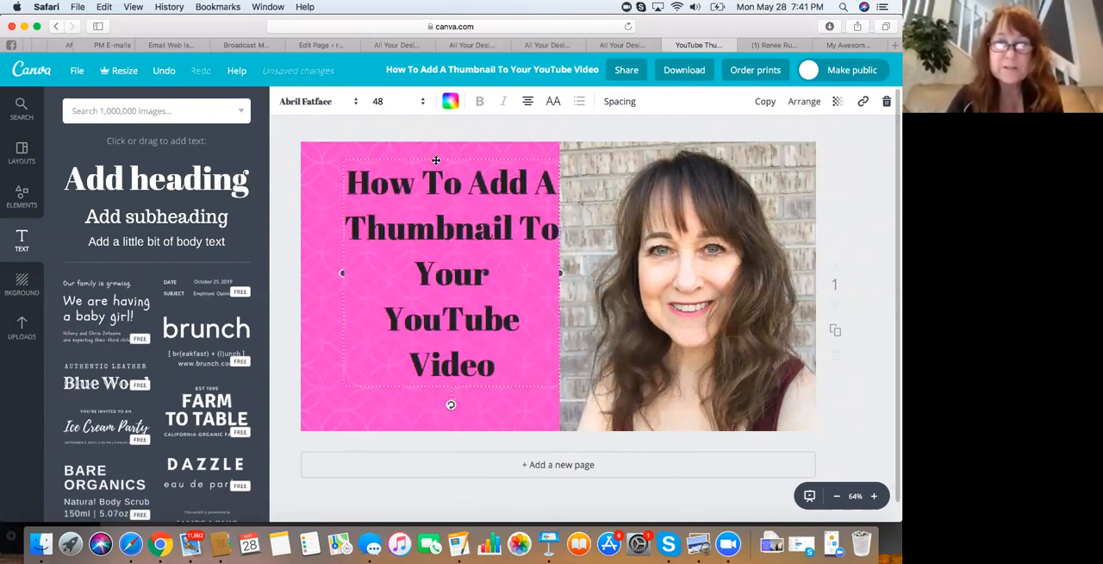
{"action": "key", "text": "super+z"}
{"action": "key", "text": "super+z"}
{"action": "key", "text": "super+z"}
{"action": "key", "text": "super+z"}
{"action": "left_click_drag", "start_coordinate": [313, 237], "coordinate": [329, 241]}
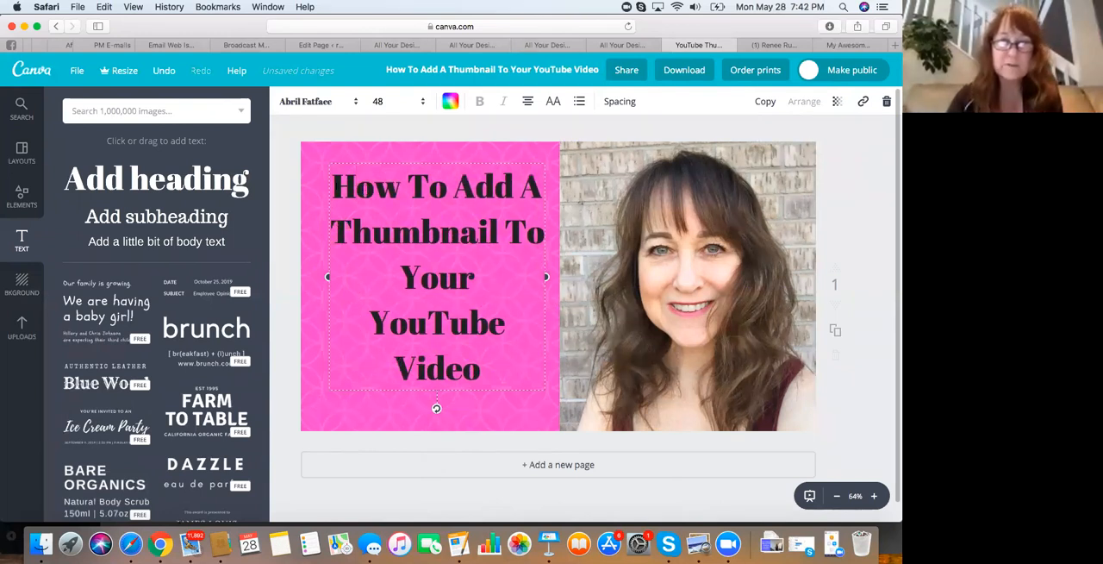
{"action": "double_click", "coordinate": [366, 189]}
{"action": "double_click", "coordinate": [369, 211]}
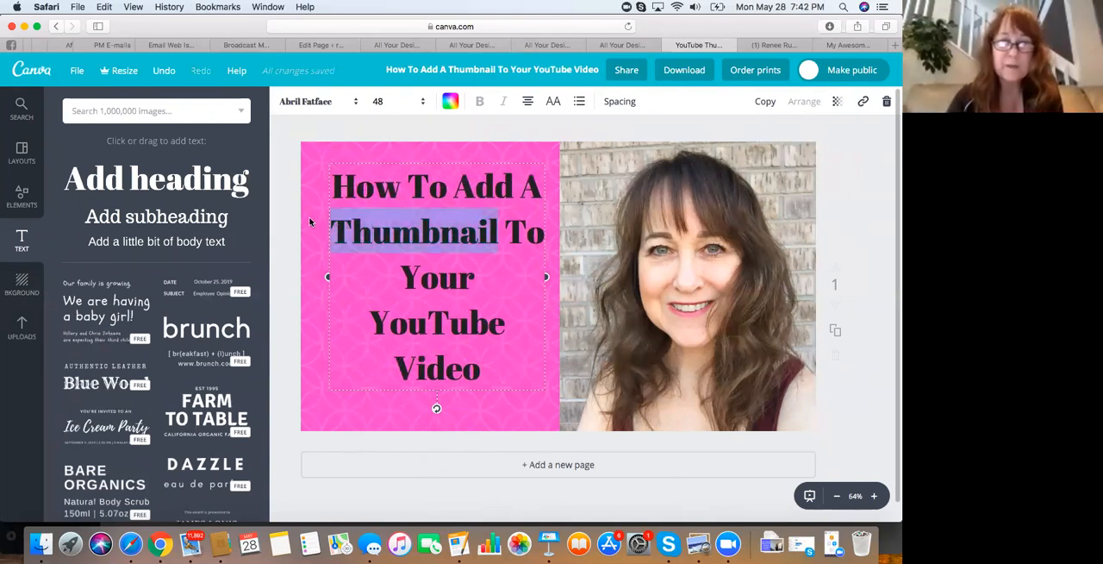
{"action": "left_click", "coordinate": [310, 221]}
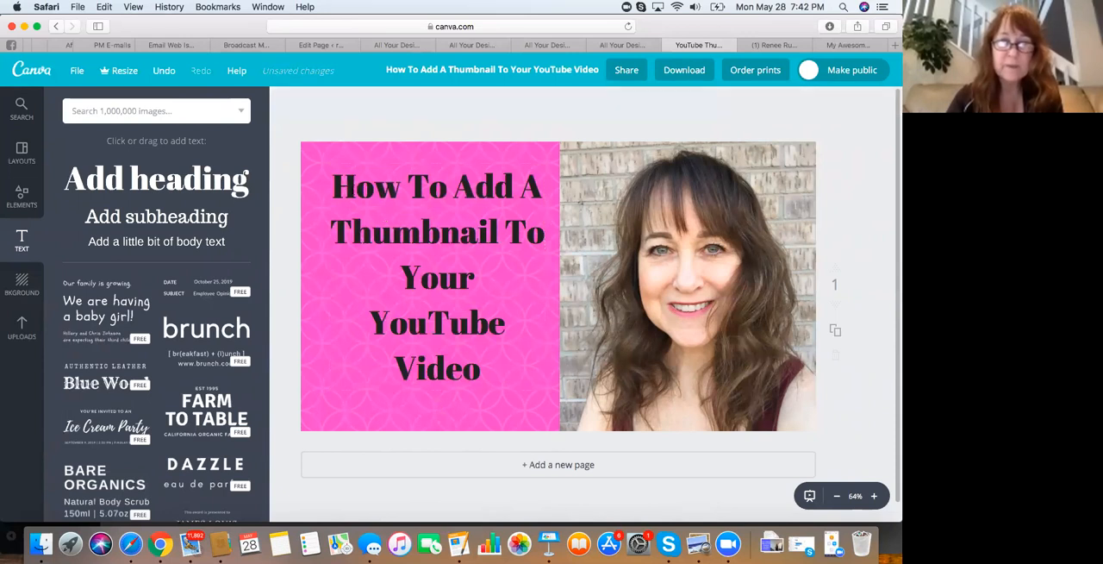
{"action": "key", "text": "super+z"}
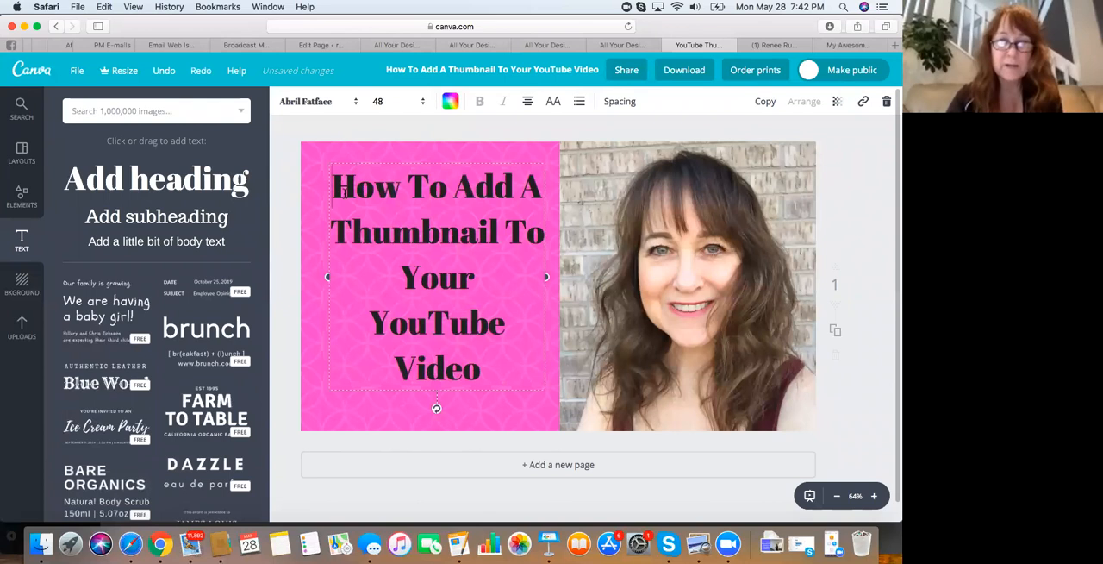
Slightly increase the font size of the whole heading and save the design
{"action": "left_click_drag", "start_coordinate": [336, 191], "coordinate": [481, 371]}
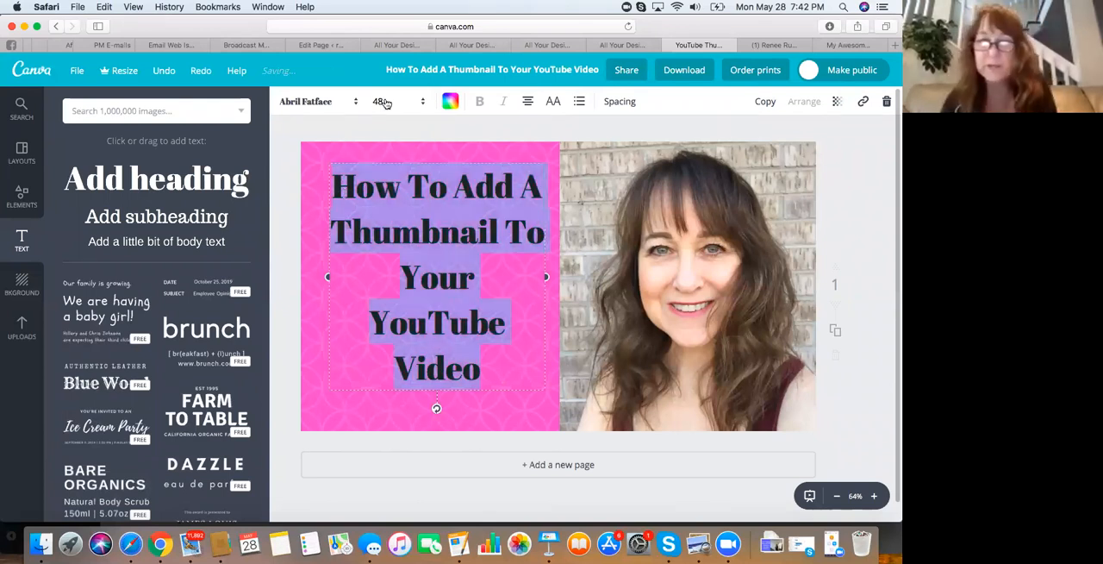
{"action": "left_click", "coordinate": [384, 101]}
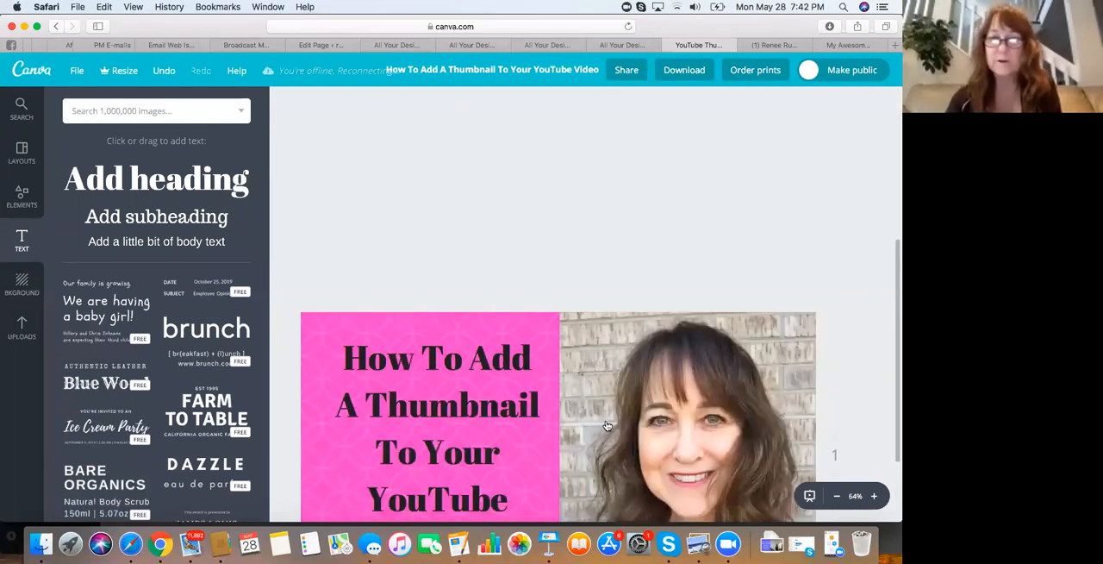
{"action": "scroll", "coordinate": [607, 426], "scroll_direction": "down", "scroll_amount": 5}
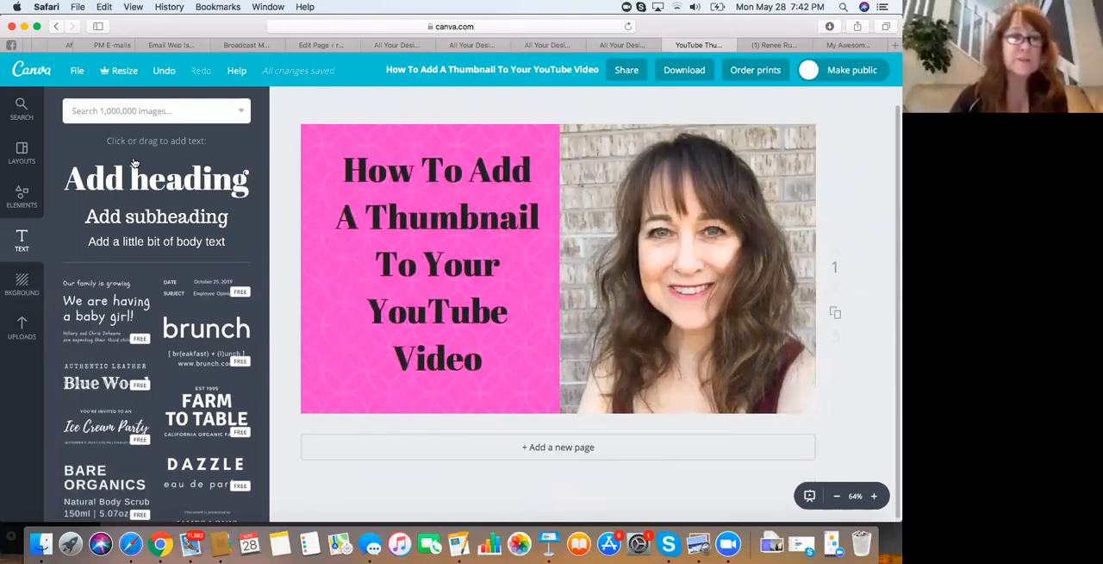
{"action": "left_click", "coordinate": [77, 72]}
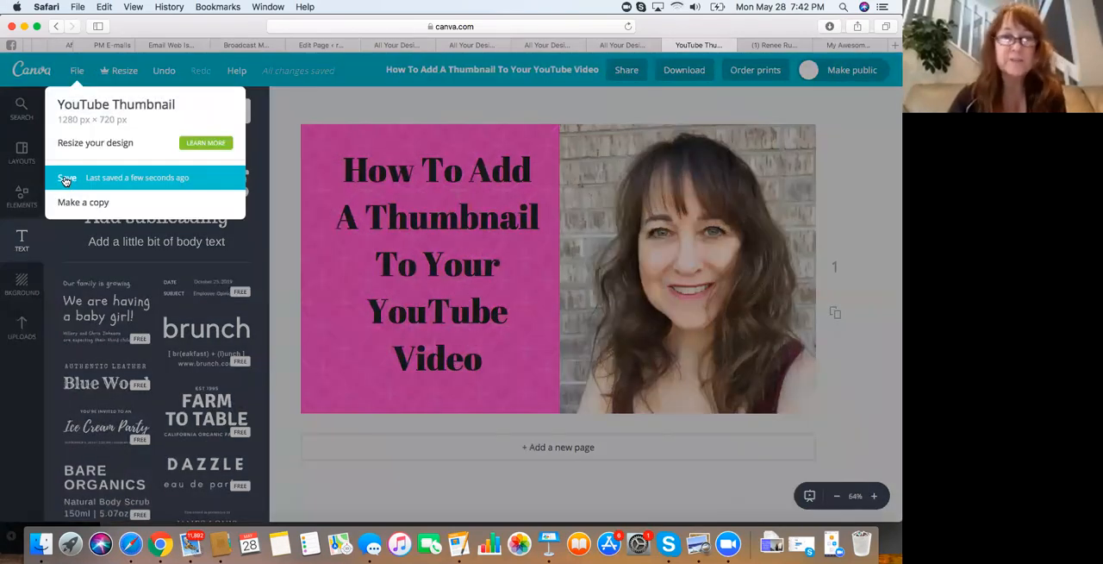
{"action": "left_click", "coordinate": [65, 181]}
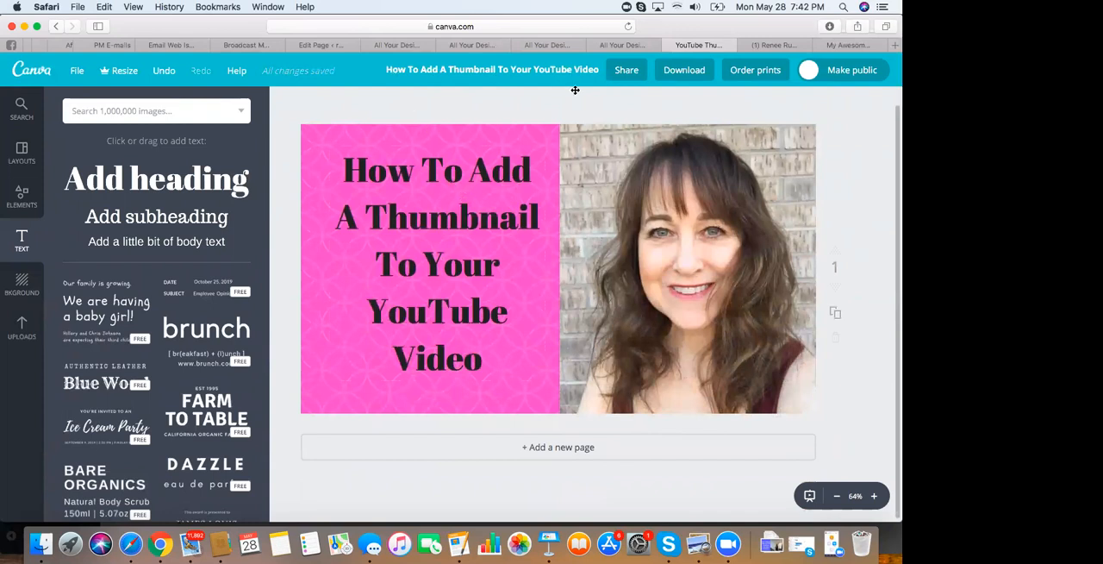
Download the finished thumbnail design as a JPG file and dismiss the download confirmation
{"action": "left_click", "coordinate": [690, 73]}
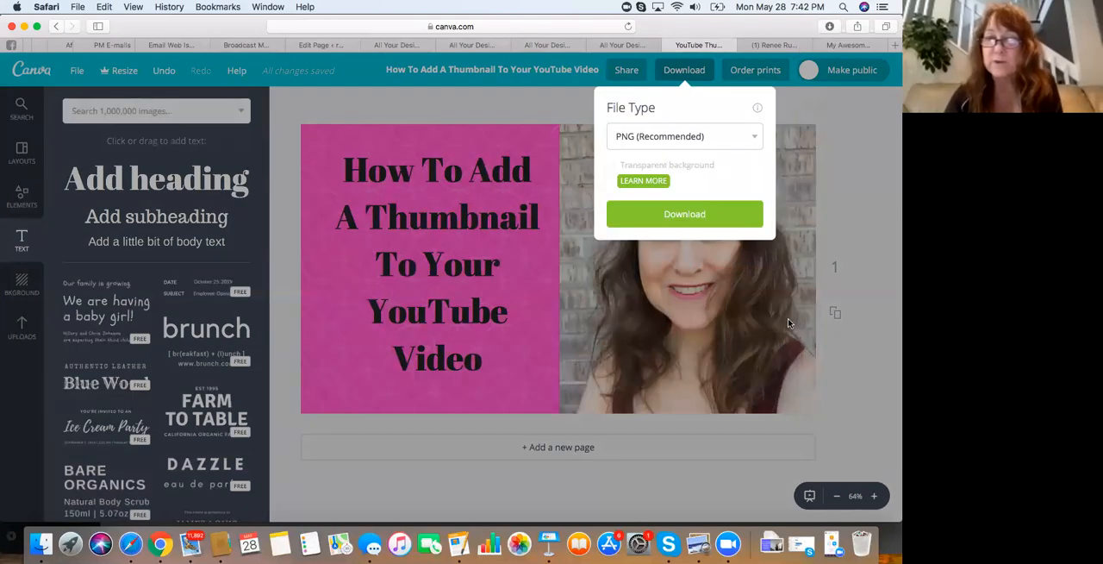
{"action": "left_click", "coordinate": [756, 138]}
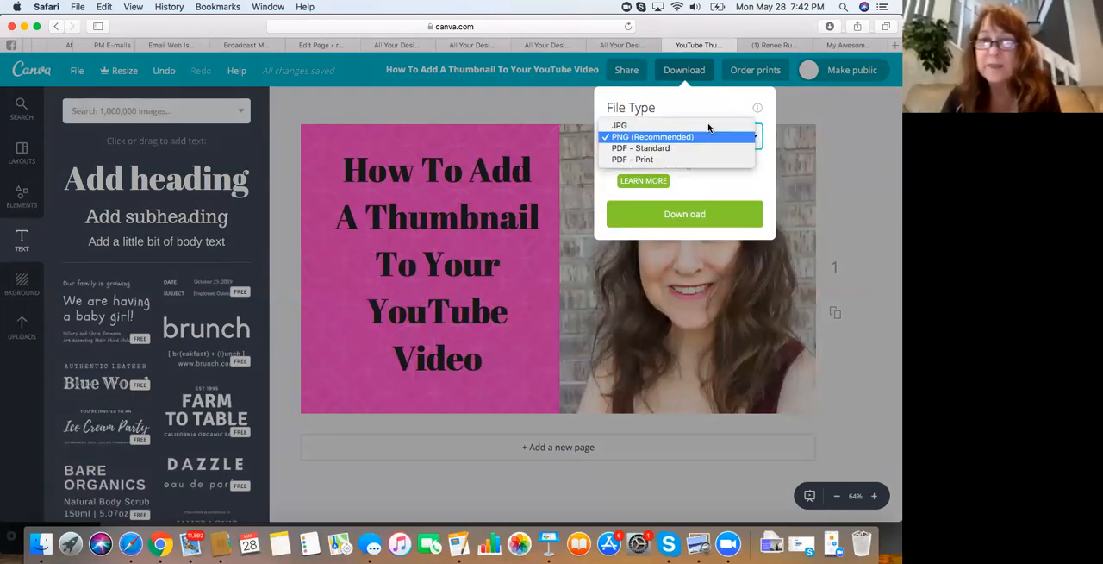
{"action": "left_click", "coordinate": [642, 130]}
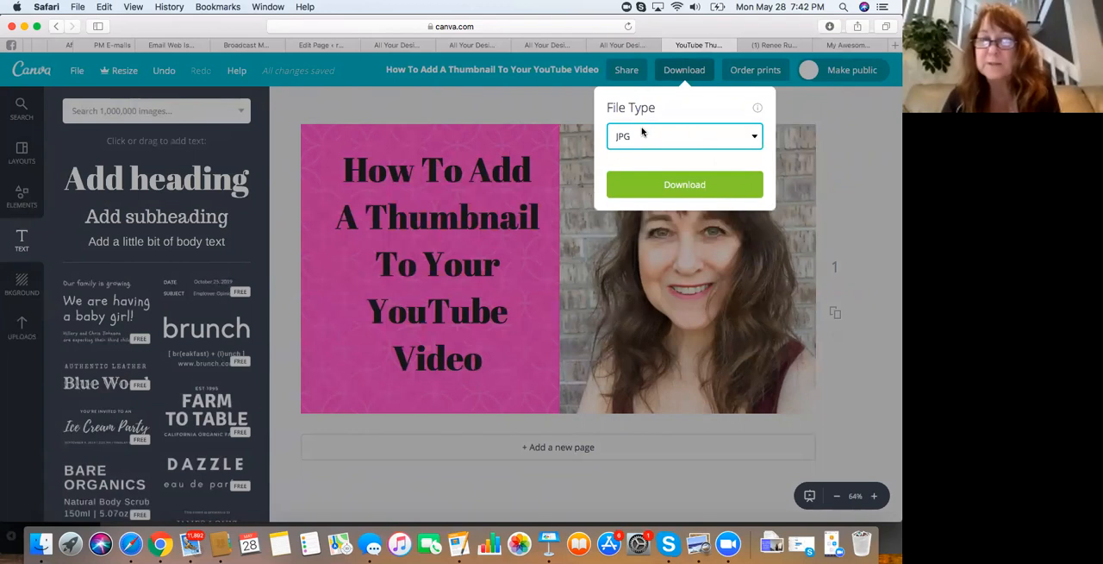
{"action": "left_click", "coordinate": [677, 171]}
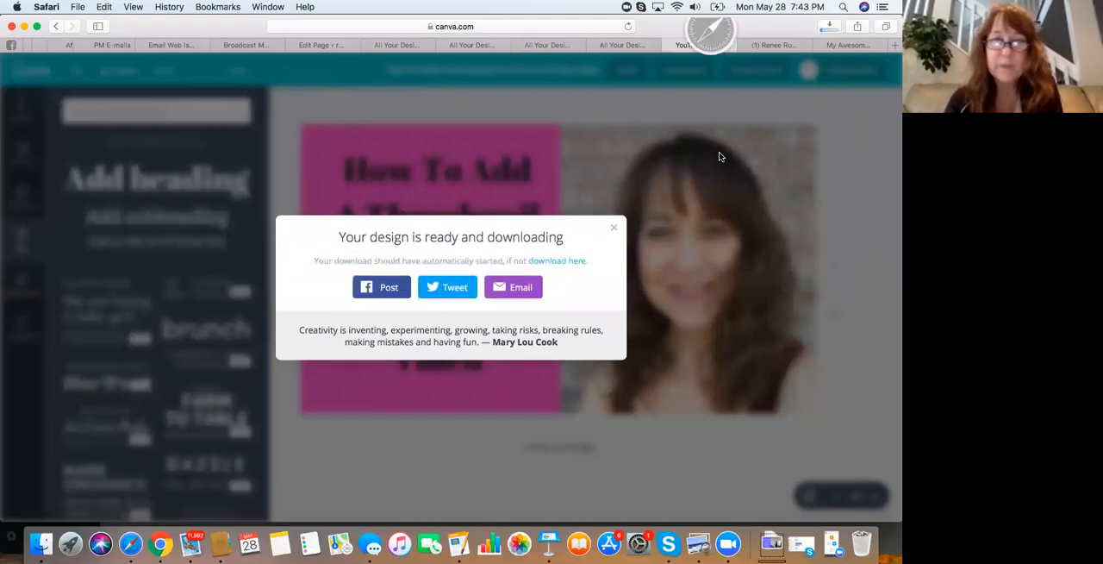
{"action": "left_click", "coordinate": [614, 231]}
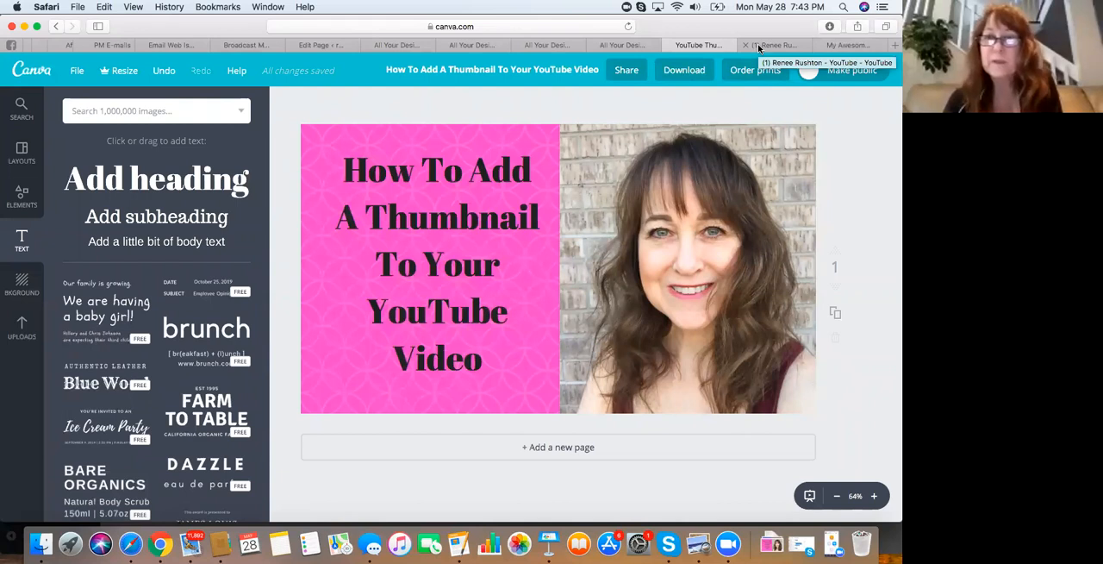
Switch to the YouTube channel, open the "Story Telling" video, pause it, and open its edit page to examine the custom thumbnail
{"action": "left_click", "coordinate": [756, 44]}
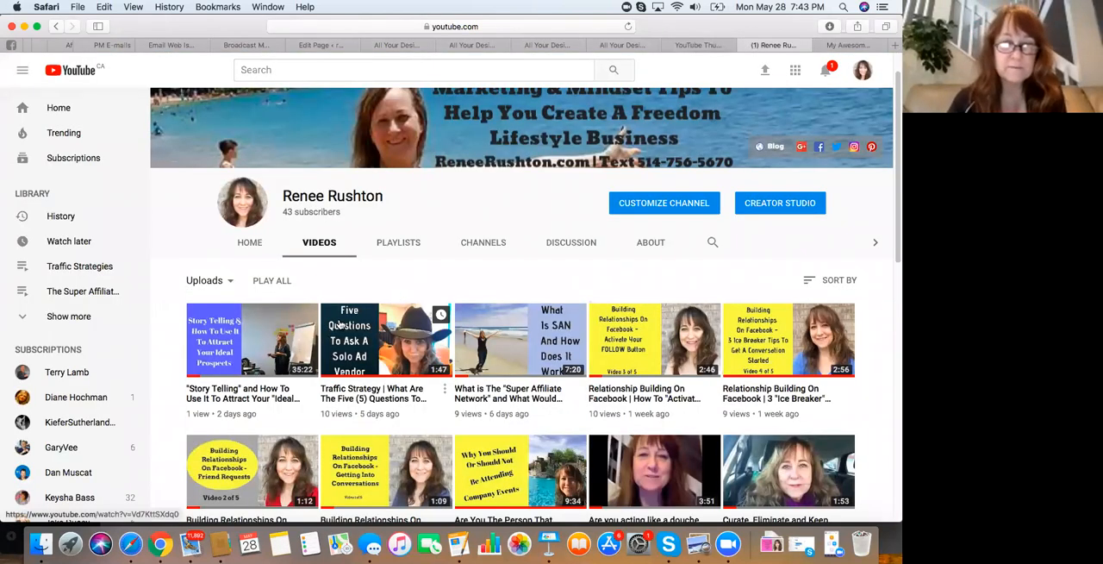
{"action": "left_click", "coordinate": [262, 329]}
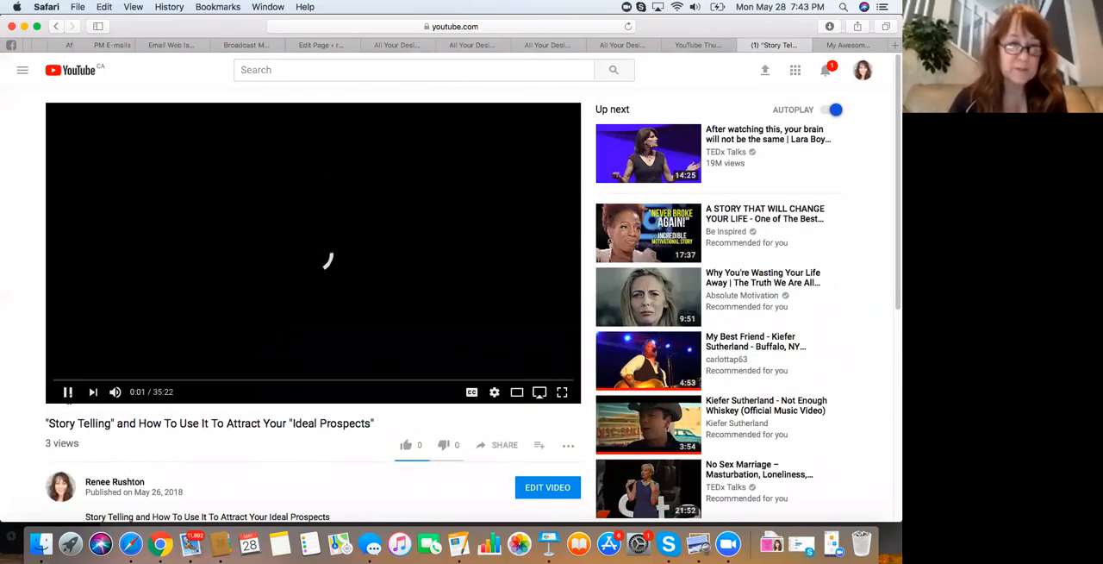
{"action": "left_click", "coordinate": [68, 392]}
{"action": "scroll", "coordinate": [389, 406], "scroll_direction": "down", "scroll_amount": 5}
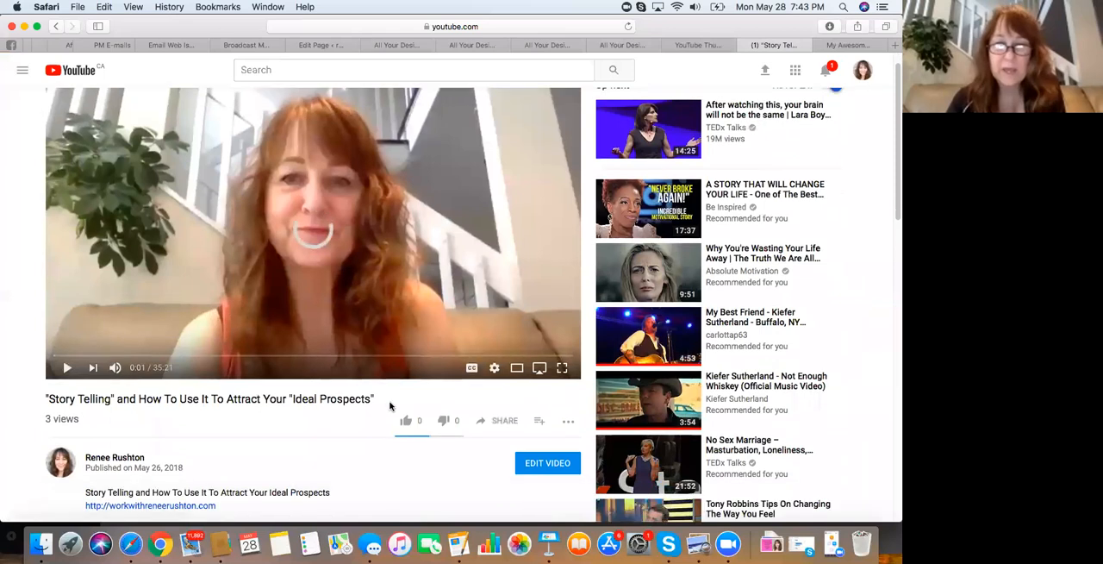
{"action": "left_click", "coordinate": [541, 261]}
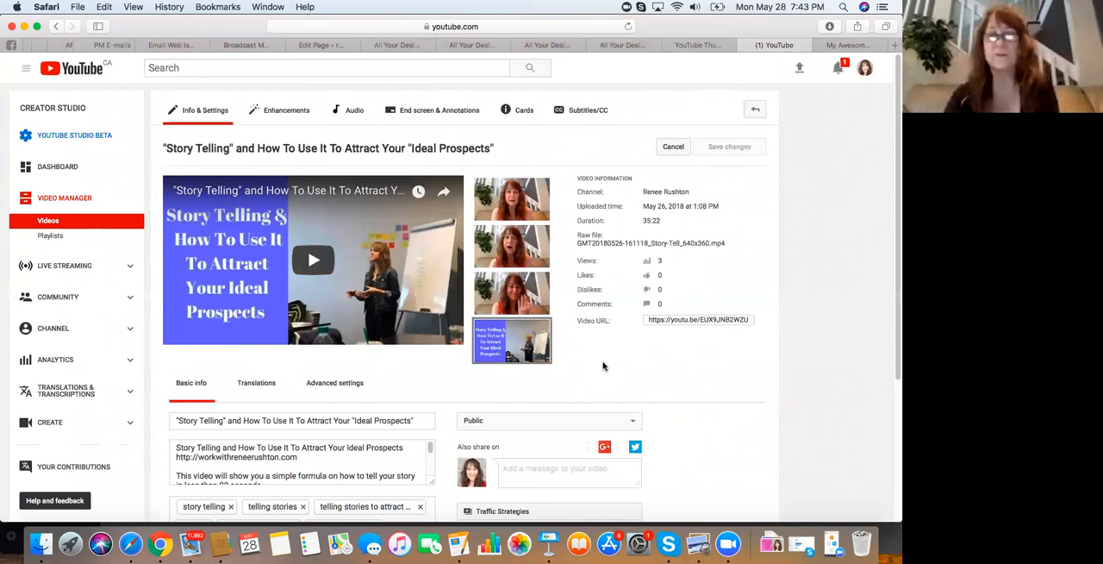
{"action": "mouse_move", "coordinate": [511, 349]}
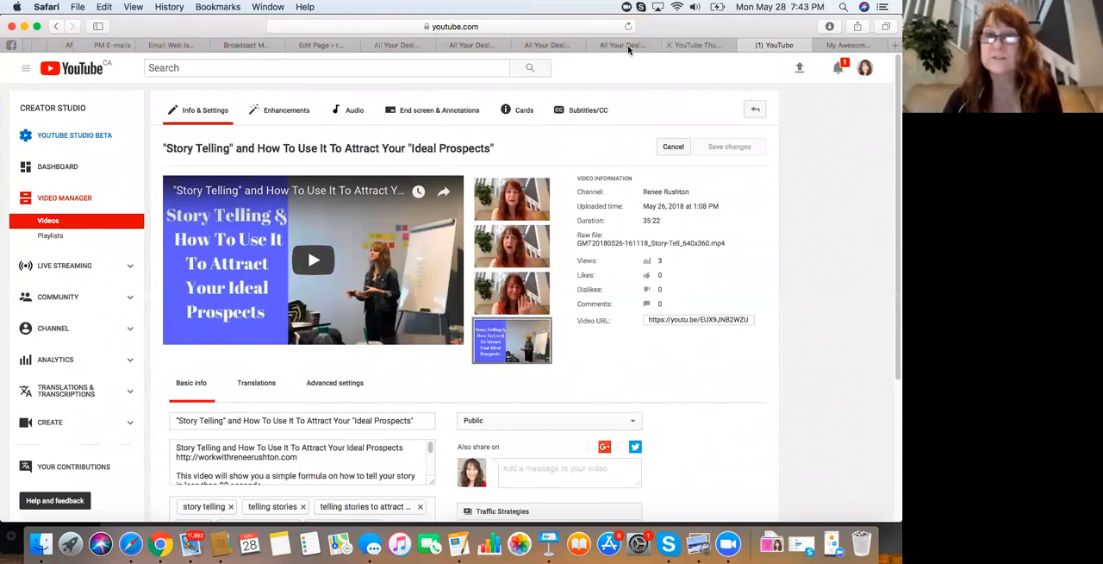
{"action": "left_click", "coordinate": [694, 45]}
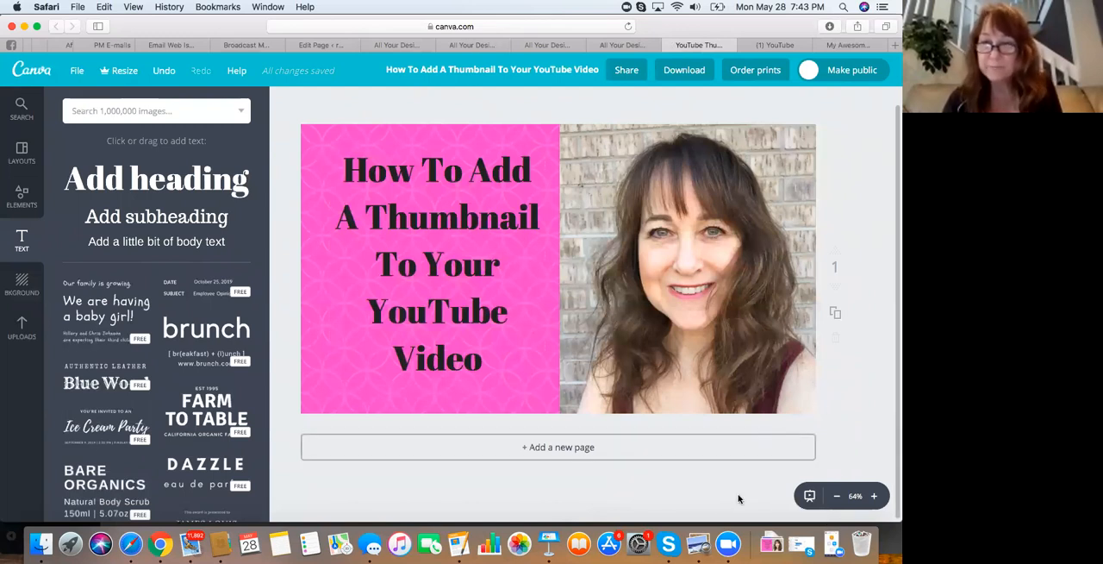
{"action": "left_click", "coordinate": [729, 542]}
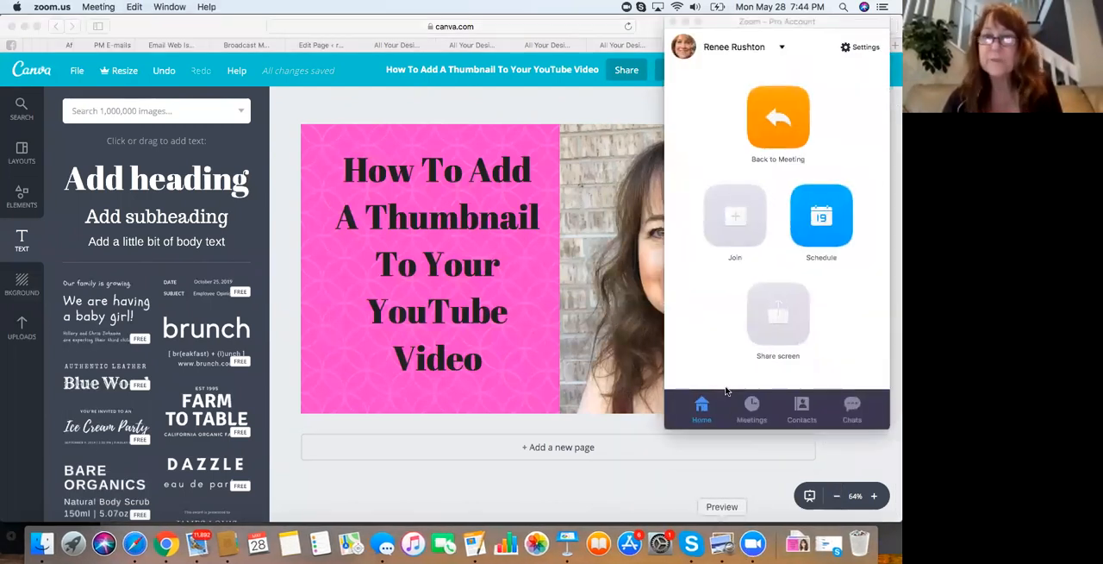
{"action": "left_click", "coordinate": [686, 22]}
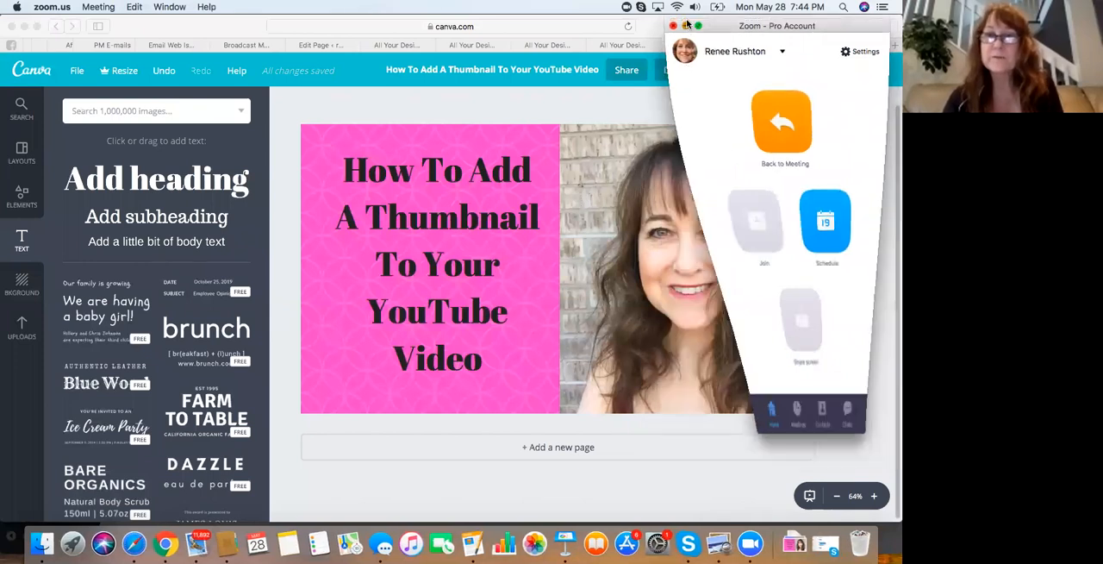